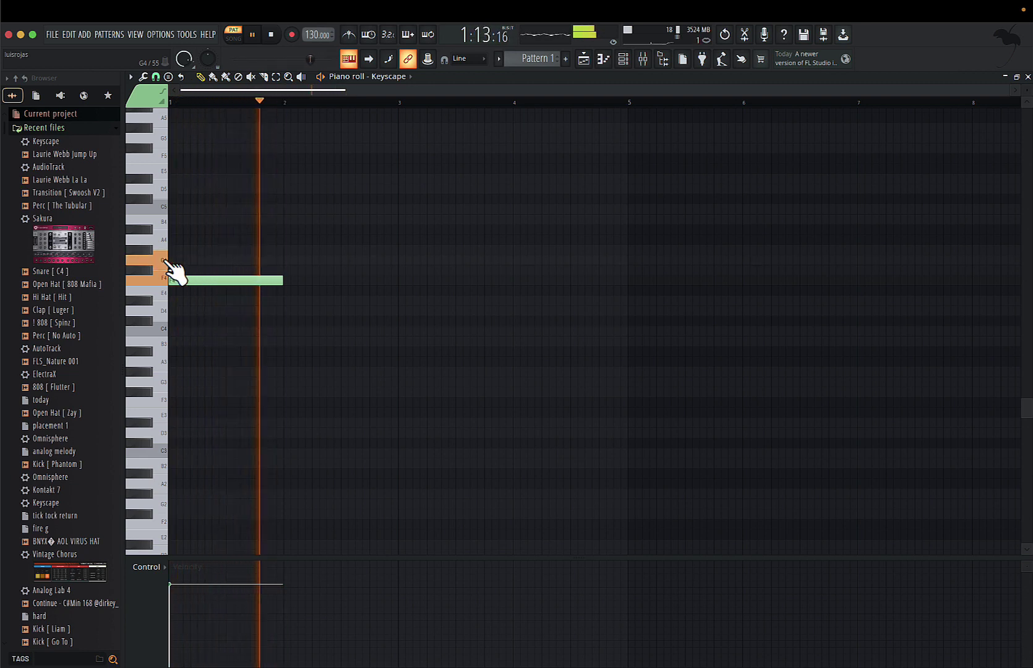
Add one-bar melody notes: D4 on beat 3 of bar 1, F4 on beat 2 and C4 on beat 4 of bar 2.
left_click(164, 312)
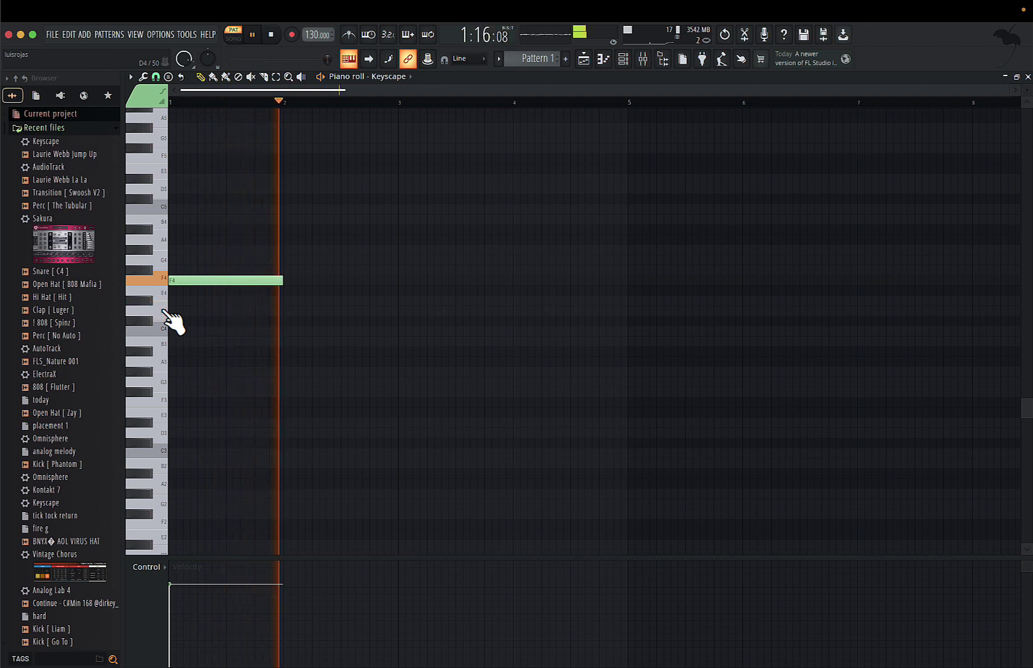
left_click(227, 311)
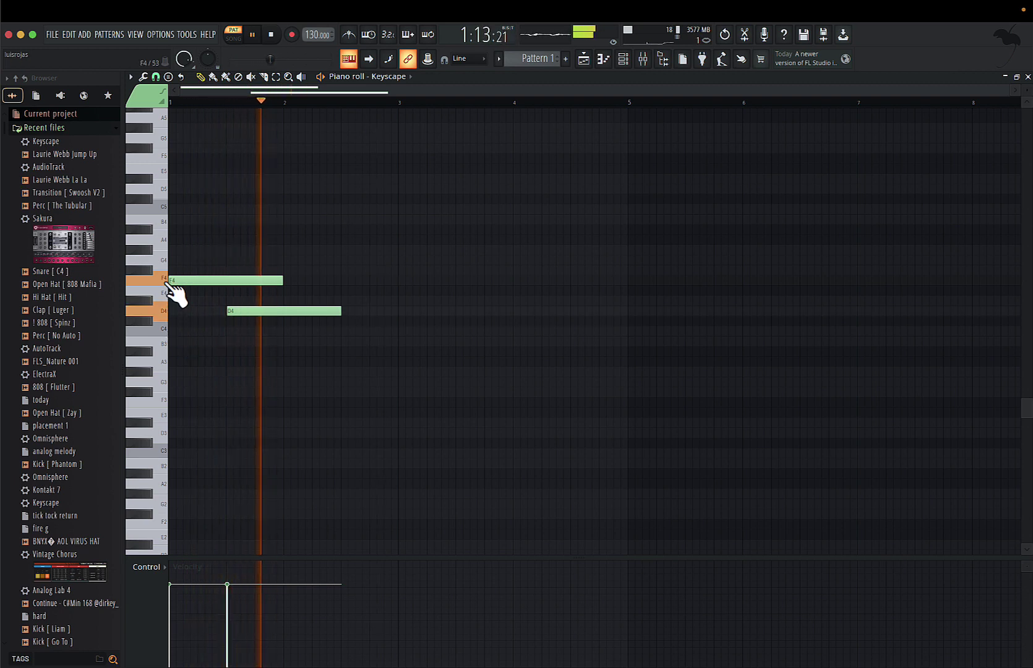
left_click(314, 281)
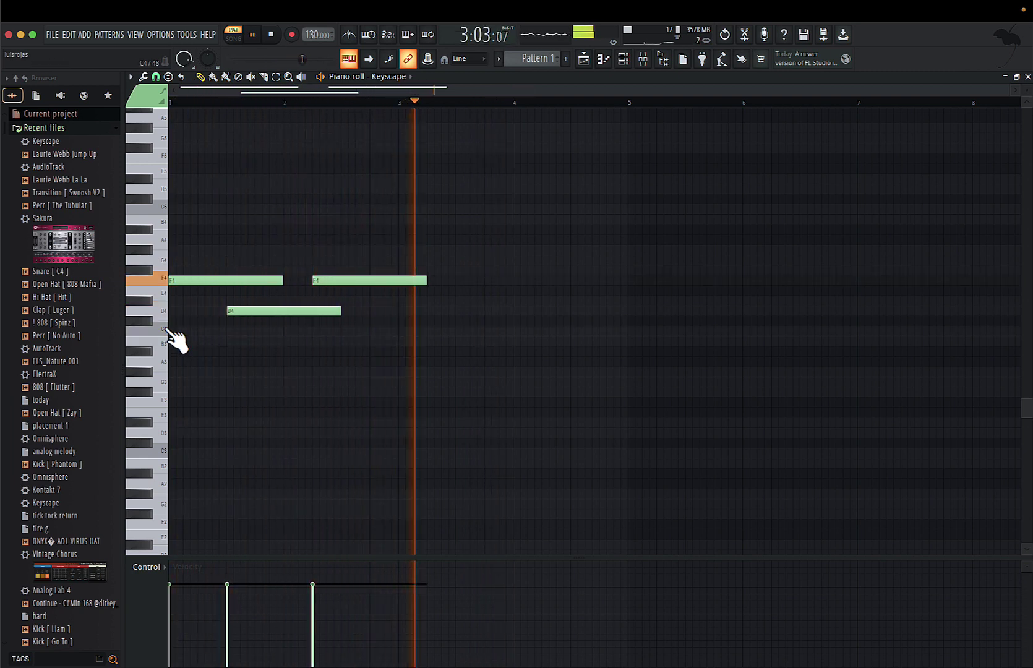
left_click(387, 332)
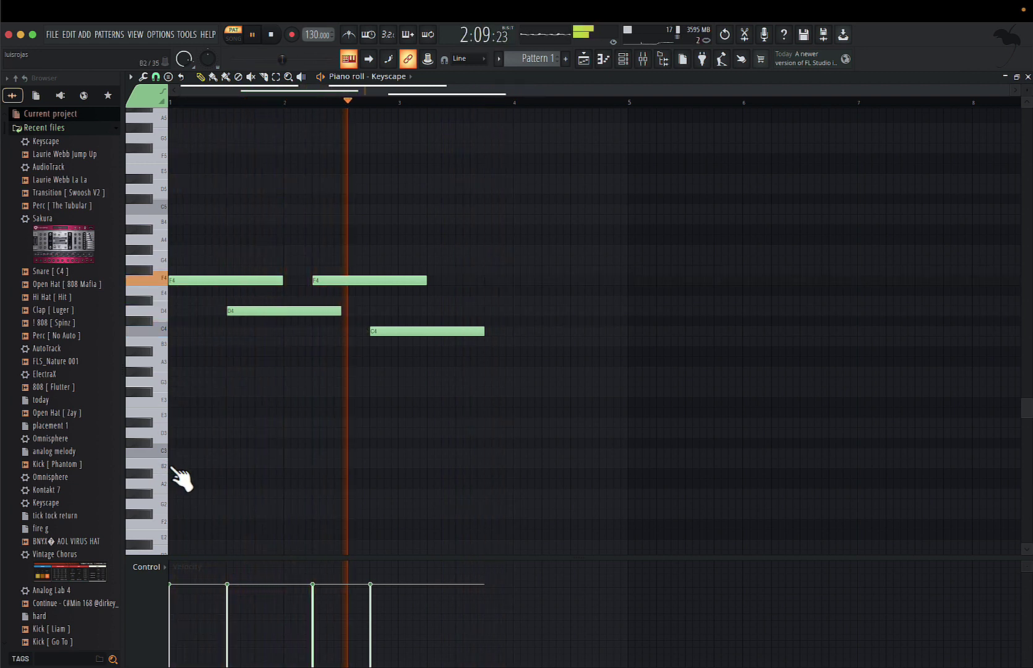
Add one-bar F3 bass notes at the start of bar 1 and on beat 2 of bar 2, with reduced velocity.
left_click(173, 402)
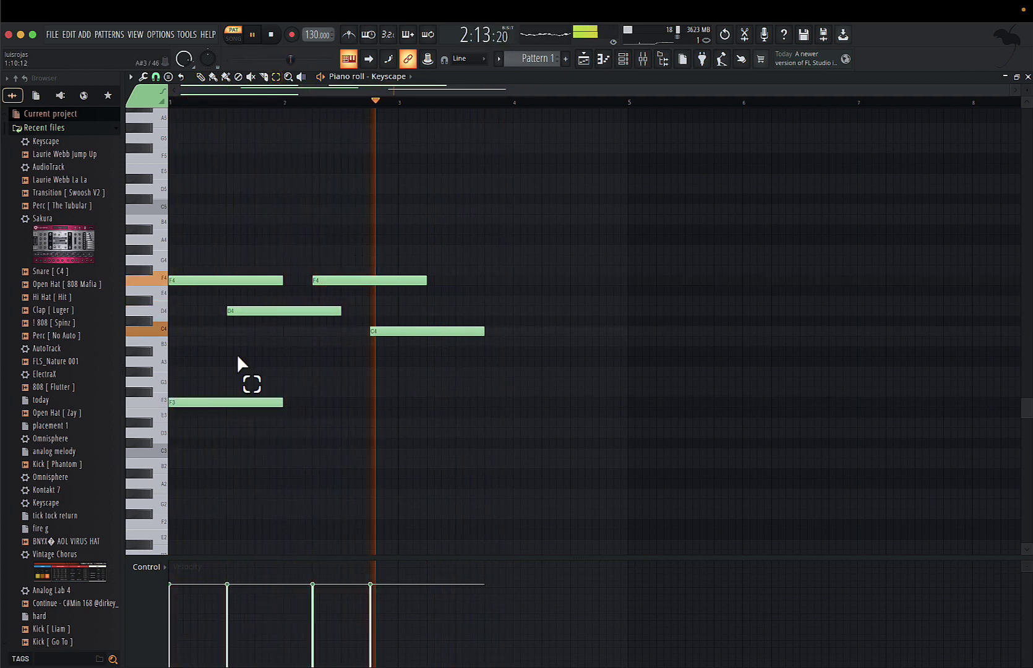
left_click(220, 401)
left_click(214, 76)
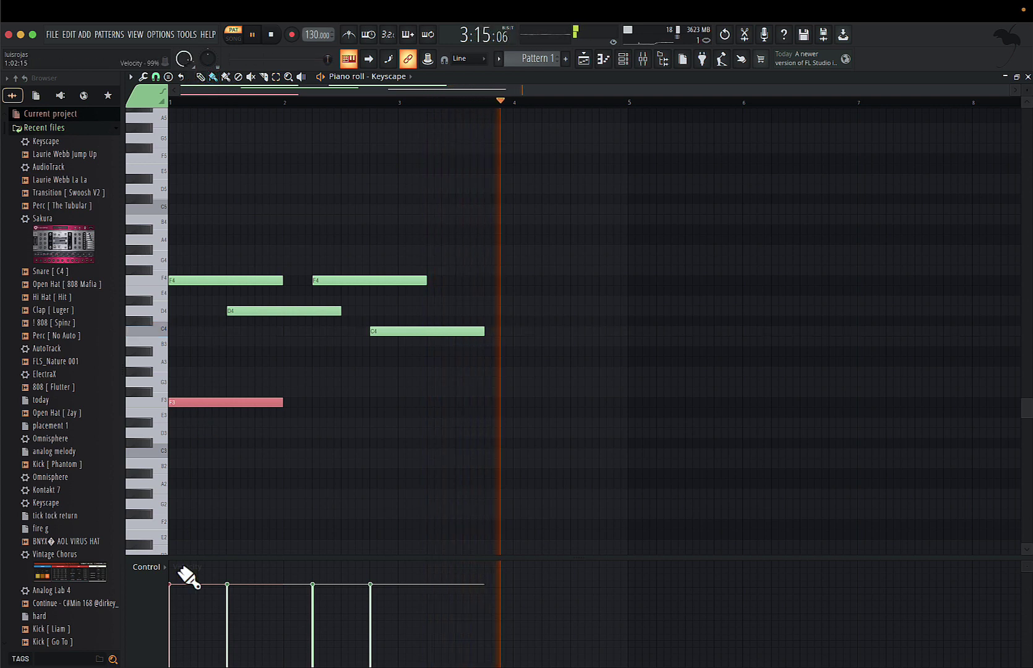
left_click_drag(171, 586, 171, 607)
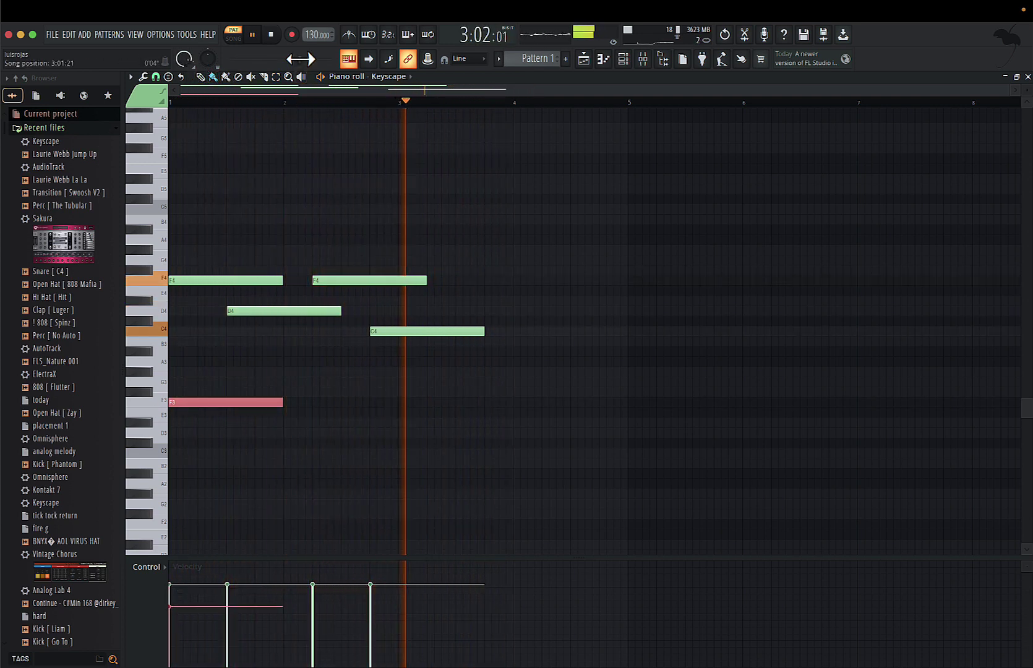
left_click_drag(301, 59, 230, 59)
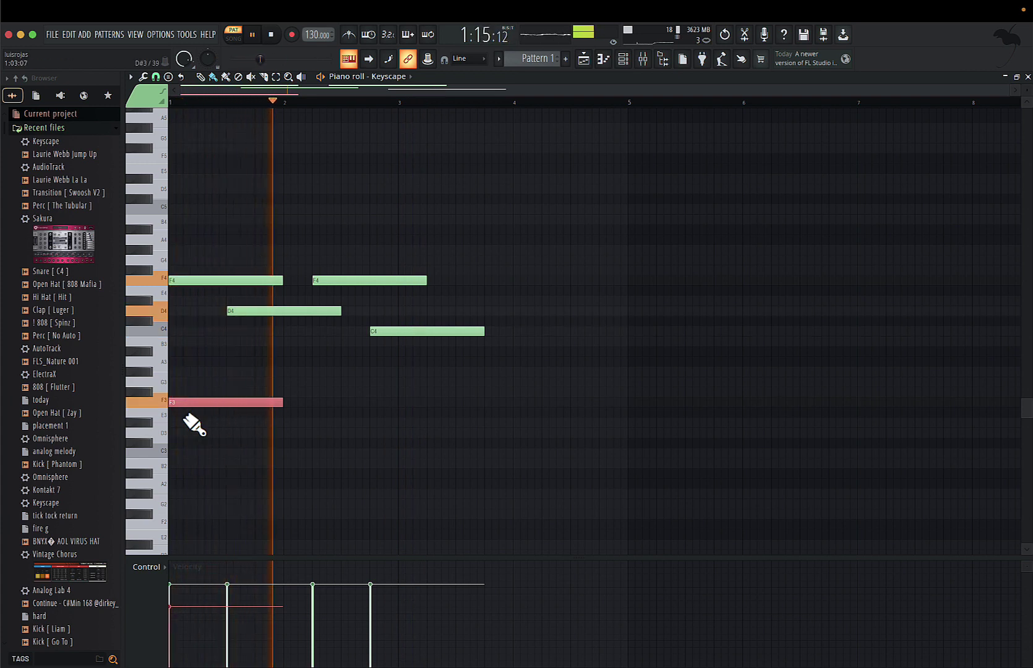
left_click(317, 403)
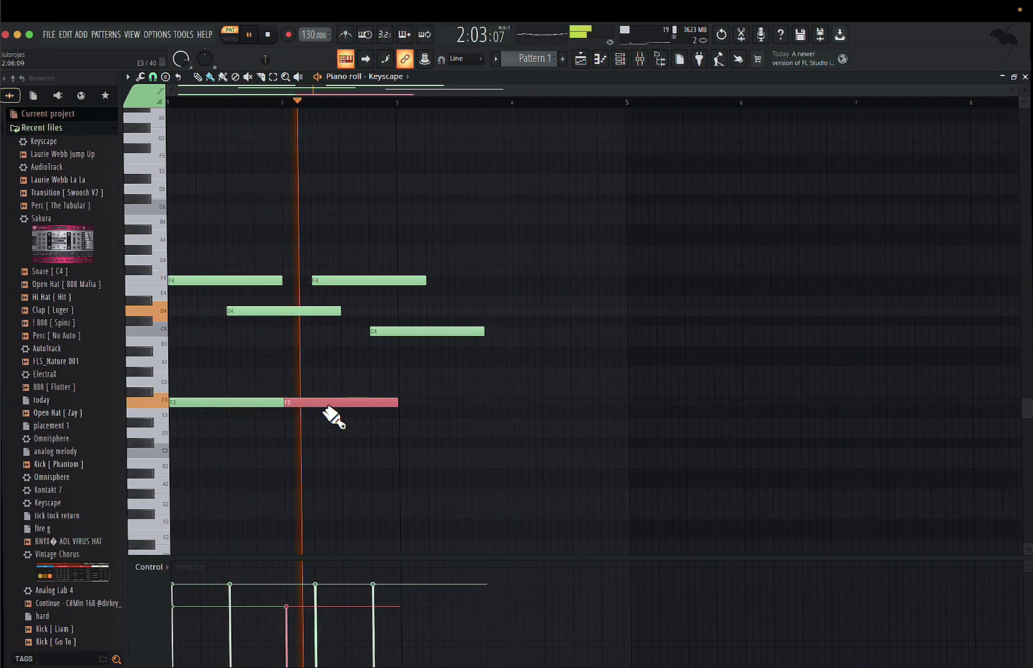
left_click_drag(323, 406, 352, 408)
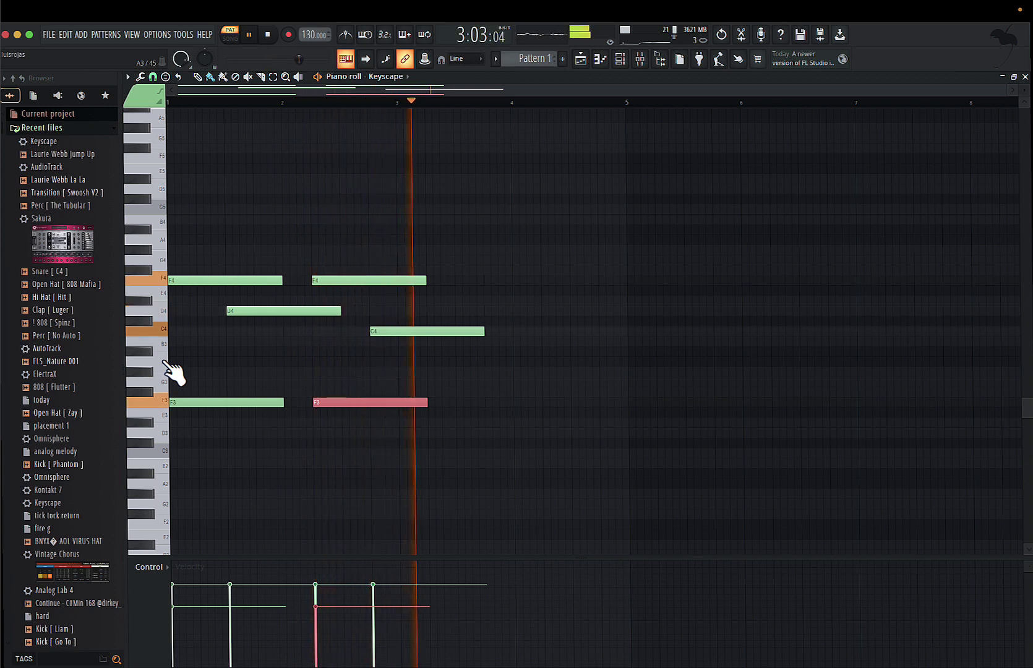
Add a half-bar A3 note on beat 2 of bar 3 and shorten the C4 note to end where it begins.
left_click(439, 364)
left_click_drag(537, 360, 425, 335)
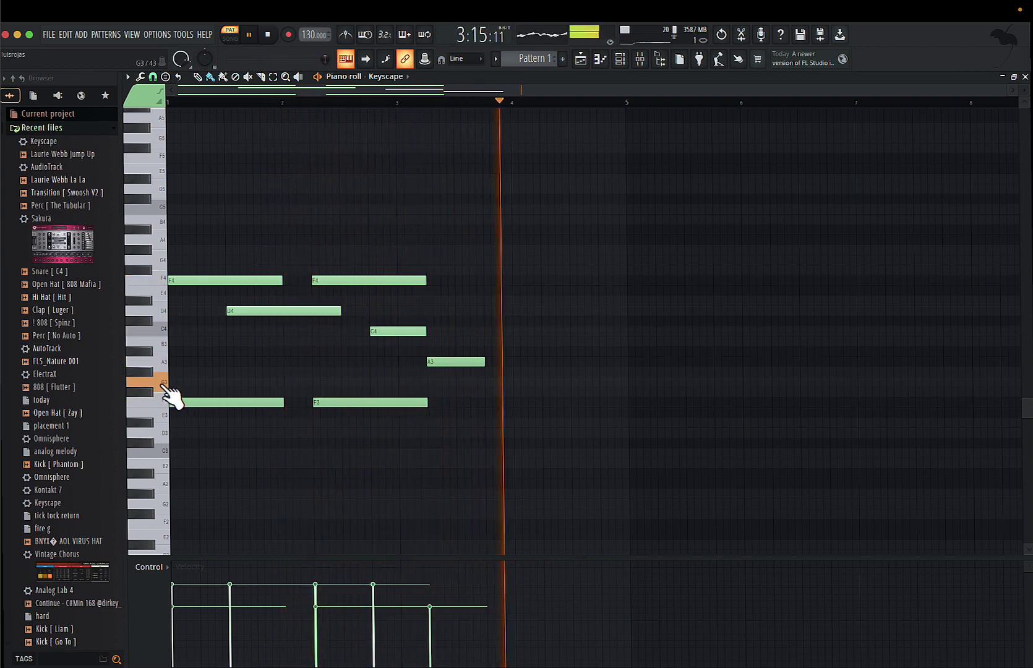
Add a half-bar C6 note on beat 3 of bar 3, above the lower melody.
scroll(182, 232, "up", 2)
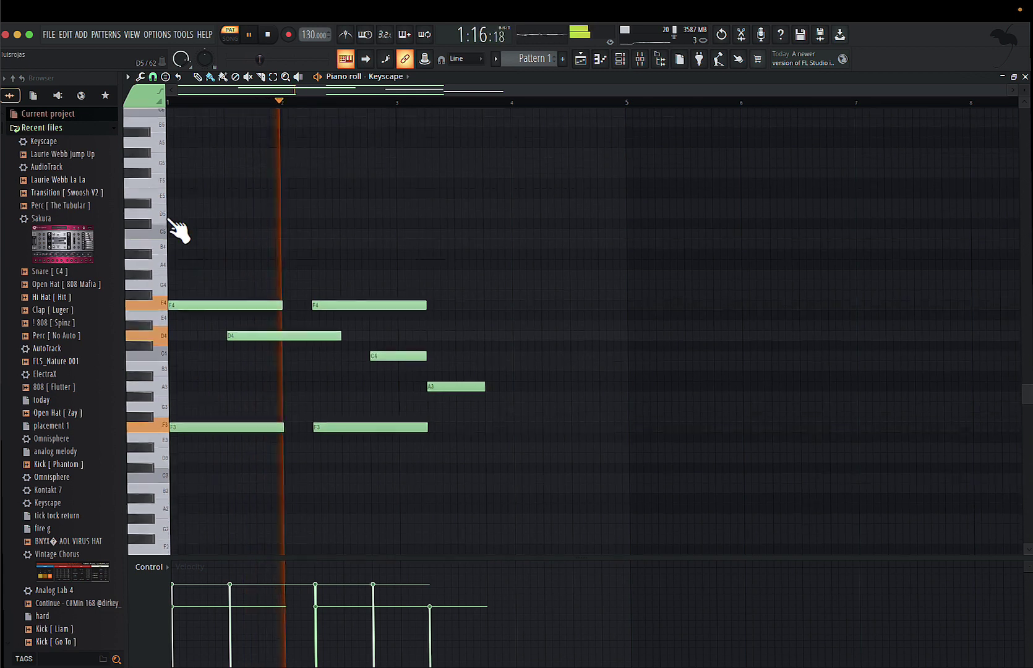
scroll(173, 155, "up", 2)
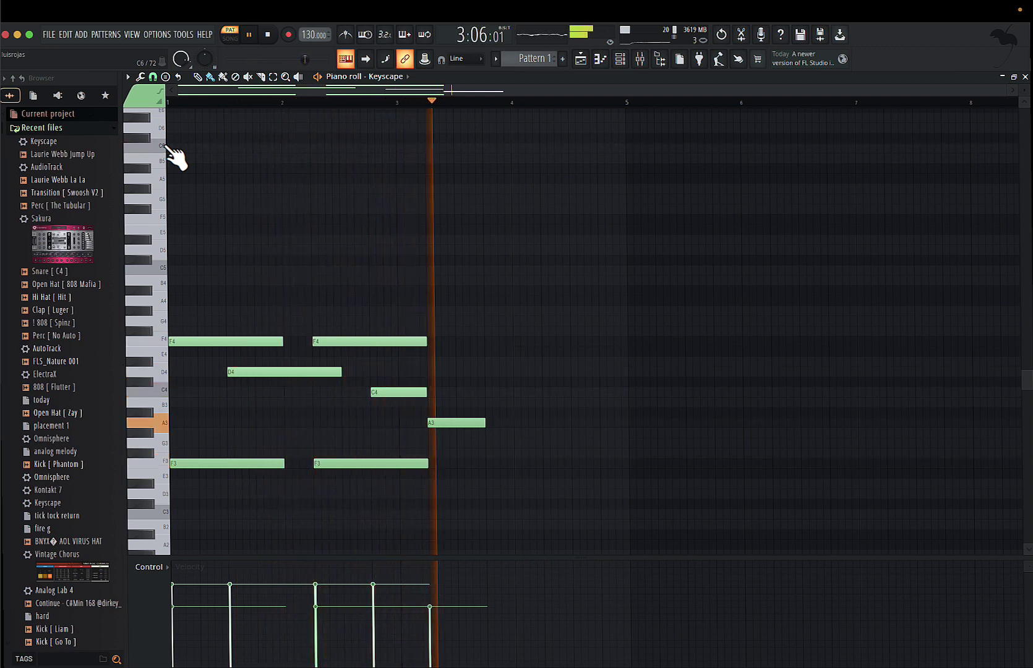
left_click(458, 148)
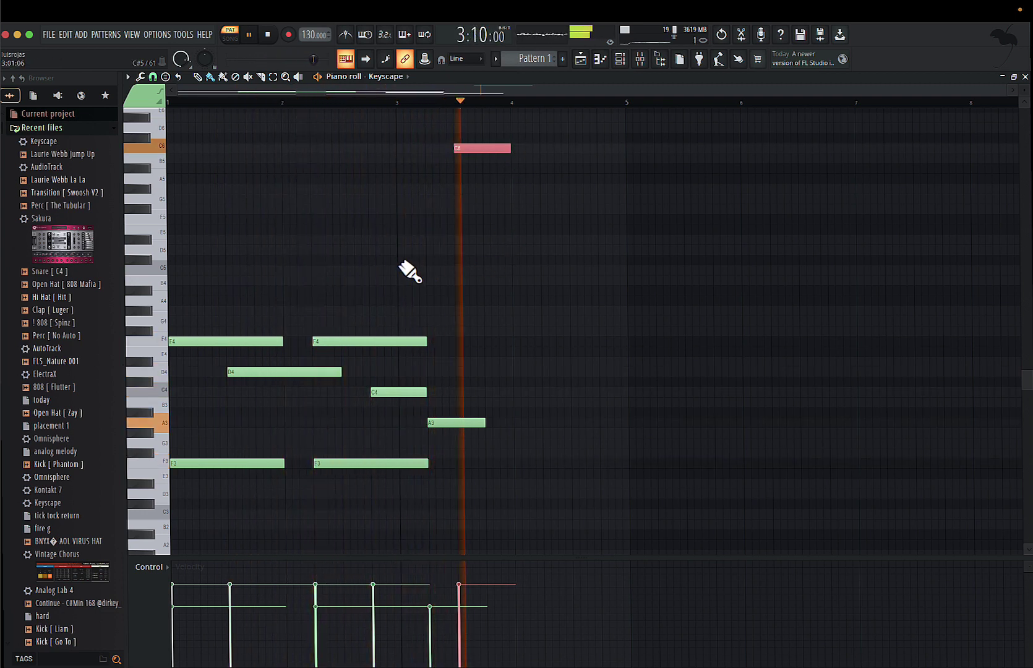
Add an F6 note at the start of bar 1 and lengthen it to one full bar.
scroll(170, 166, "up", 2)
scroll(174, 160, "up", 2)
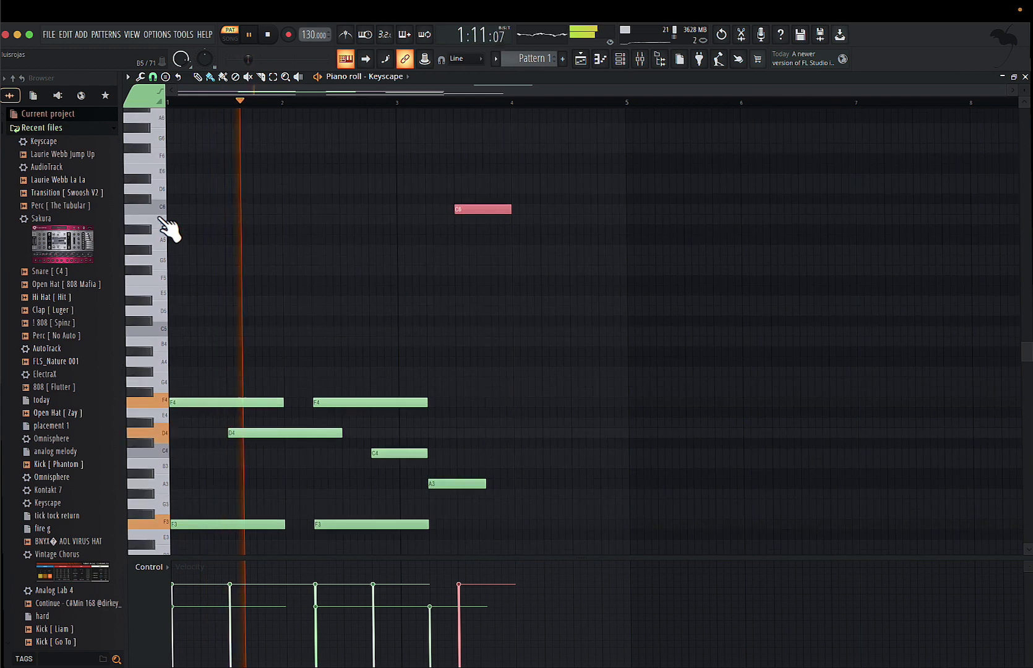
scroll(170, 186, "down", 2)
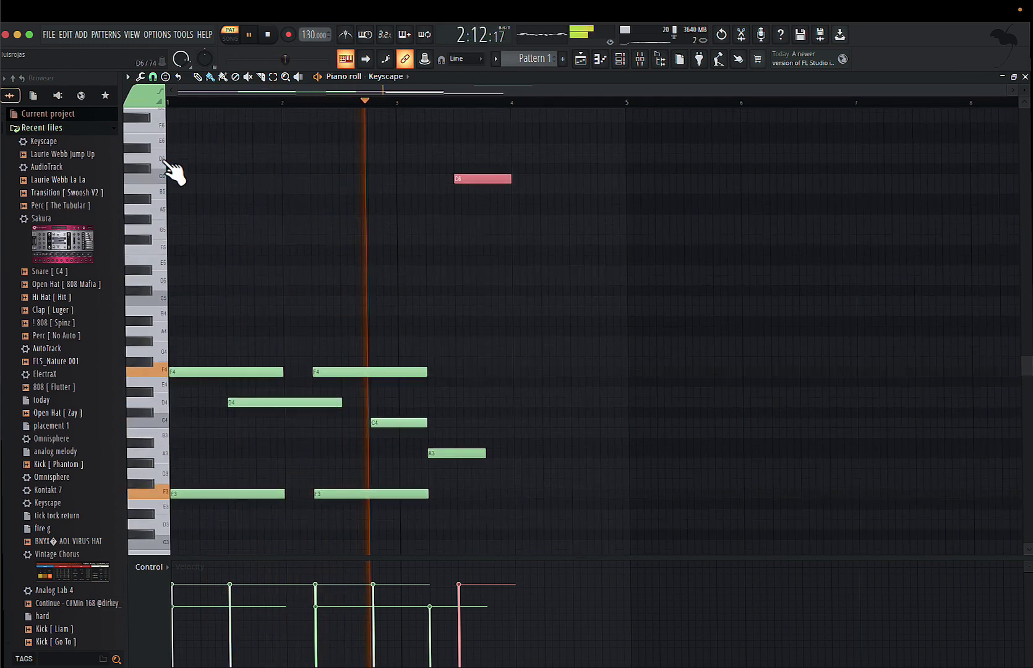
left_click(172, 128)
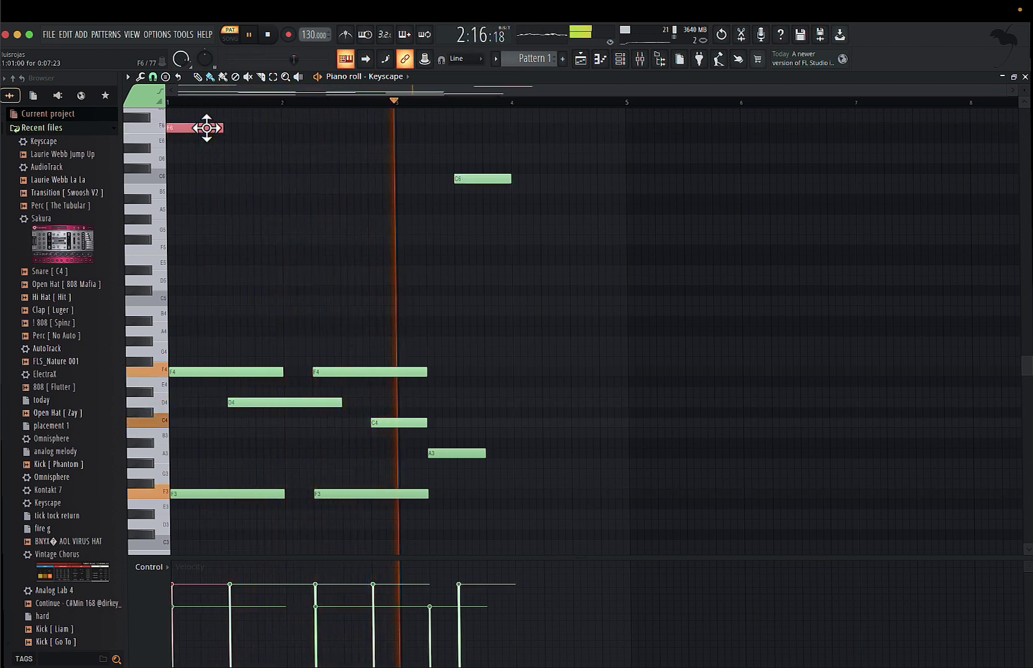
left_click_drag(275, 140, 281, 140)
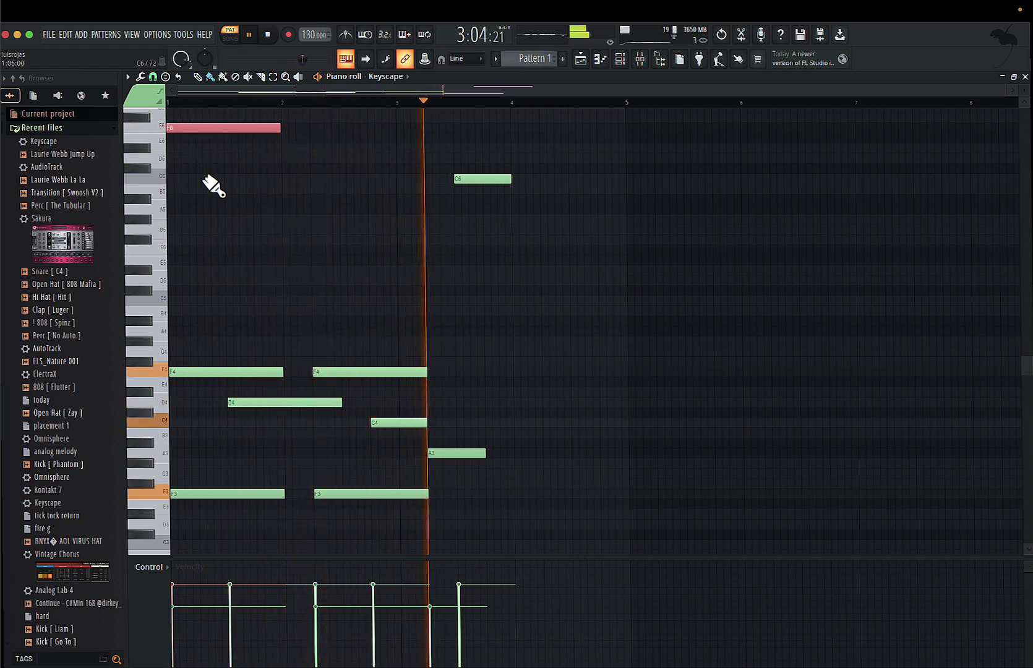
Add a one-bar D6 note, try it at different positions, and place it on beat 4 of bar 1.
scroll(146, 220, "up", 1)
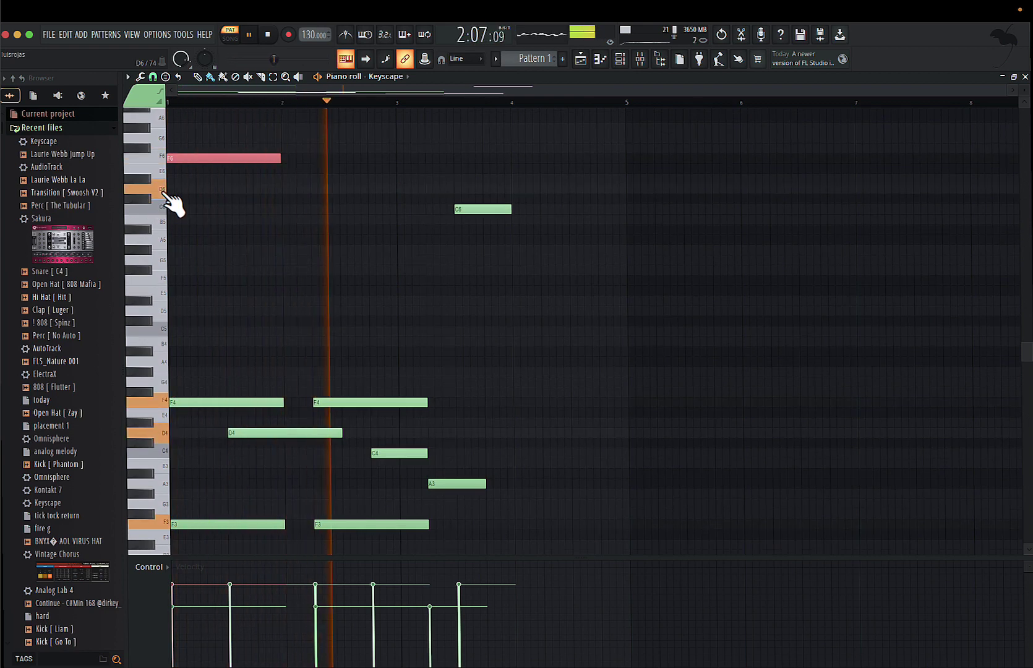
left_click(259, 188)
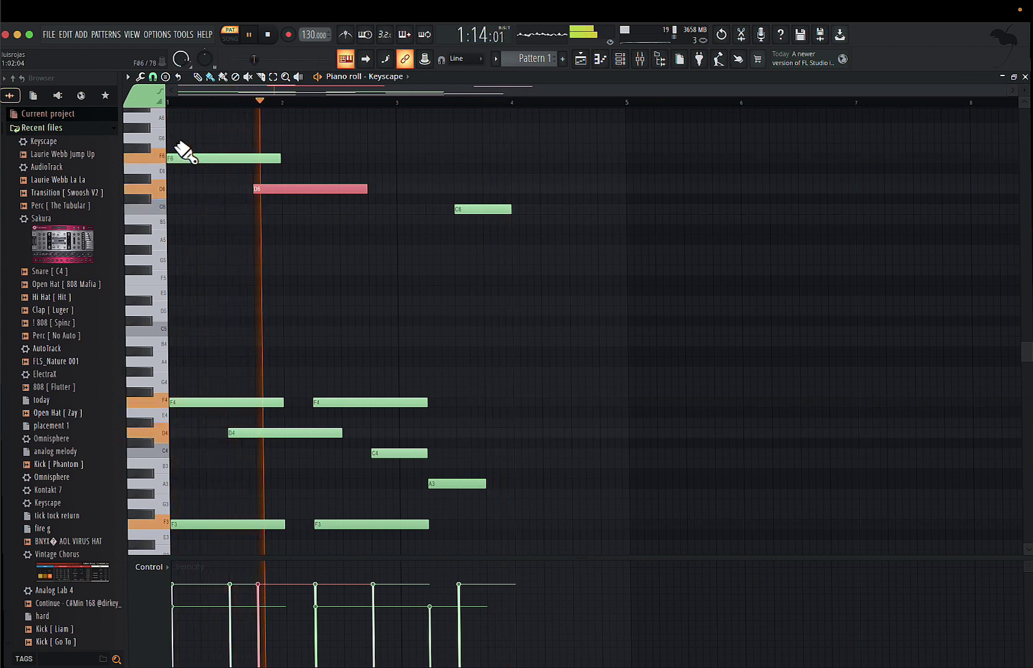
left_click_drag(265, 191, 209, 198)
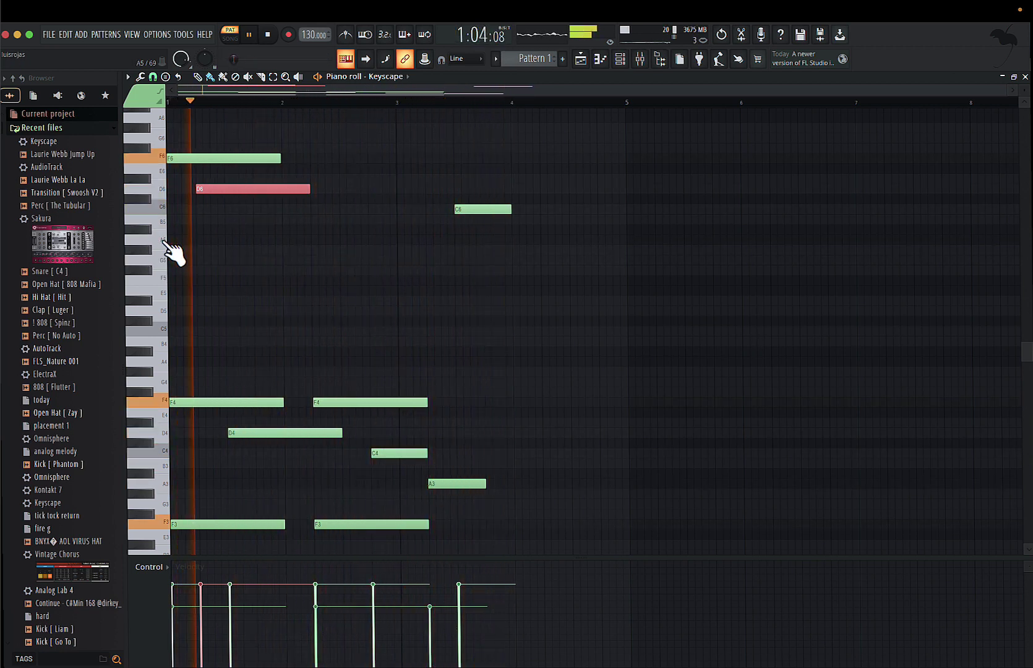
left_click_drag(165, 245, 165, 267)
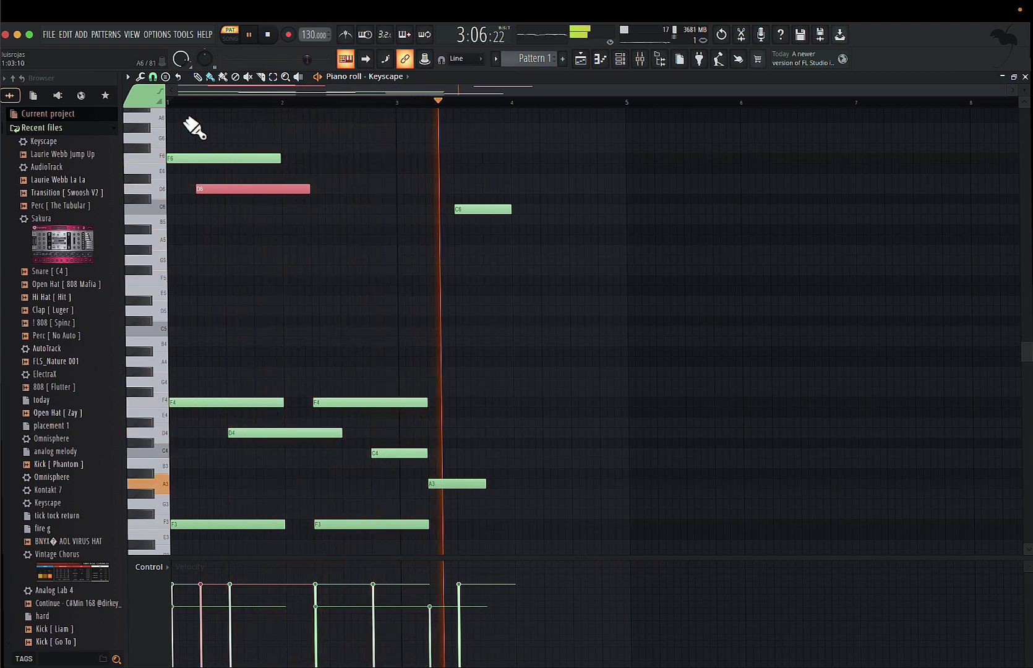
left_click_drag(208, 189, 305, 194)
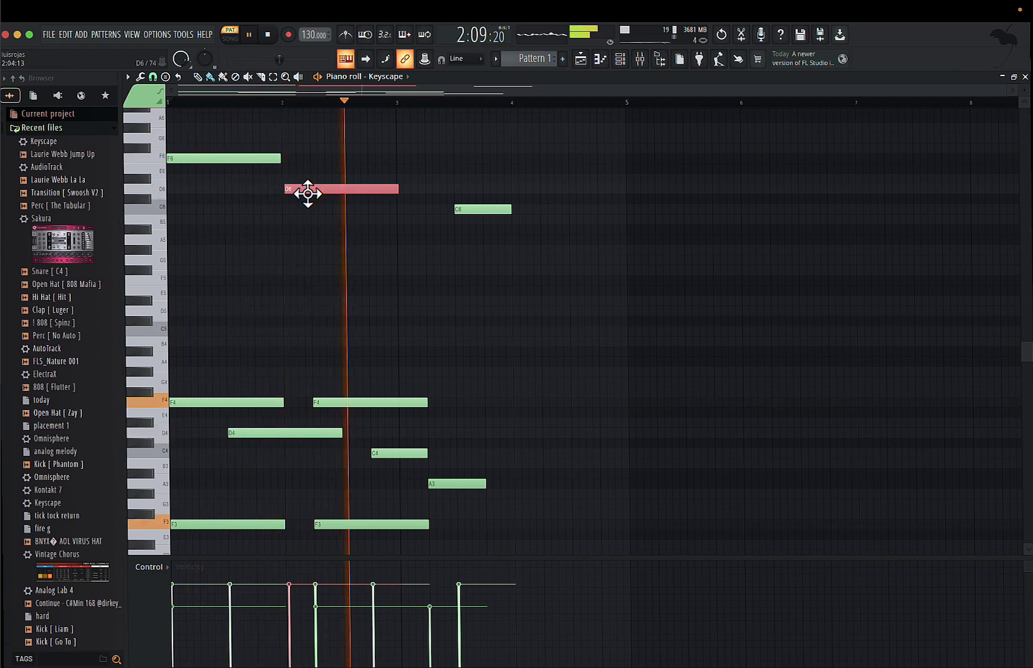
scroll(190, 166, "up", 4)
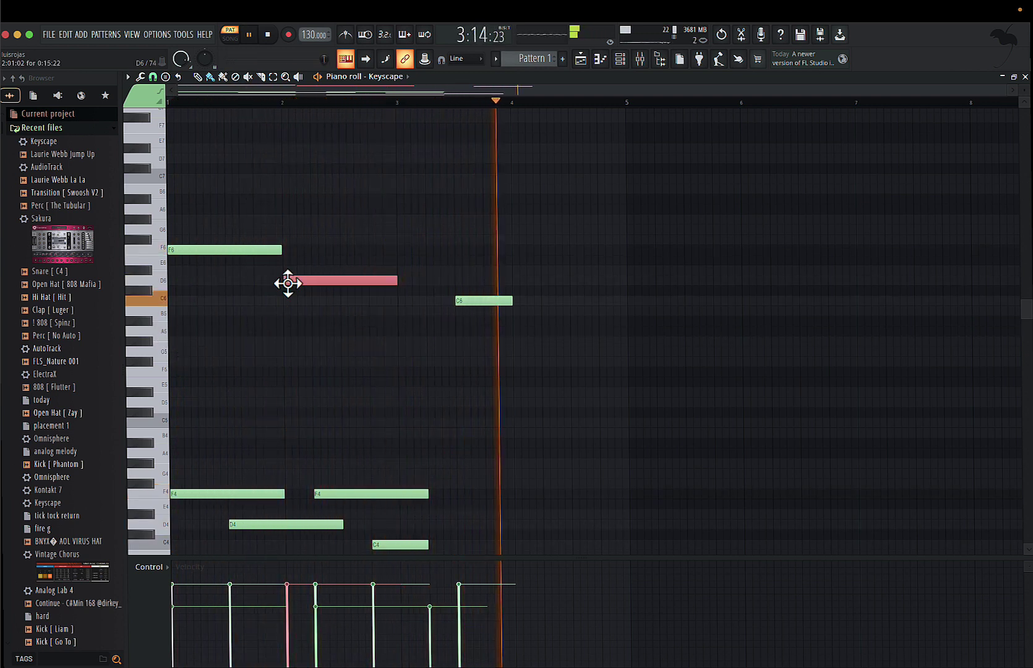
left_click_drag(288, 283, 263, 284)
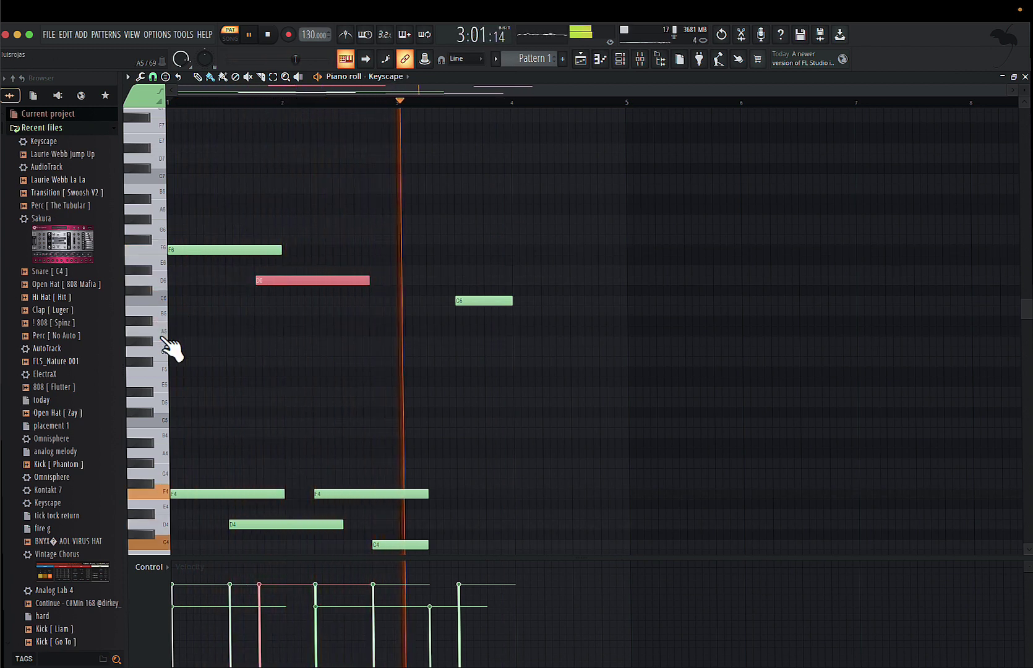
Audition C7 and add it as a one-bar note on beat 2 of bar 1.
left_click(164, 176)
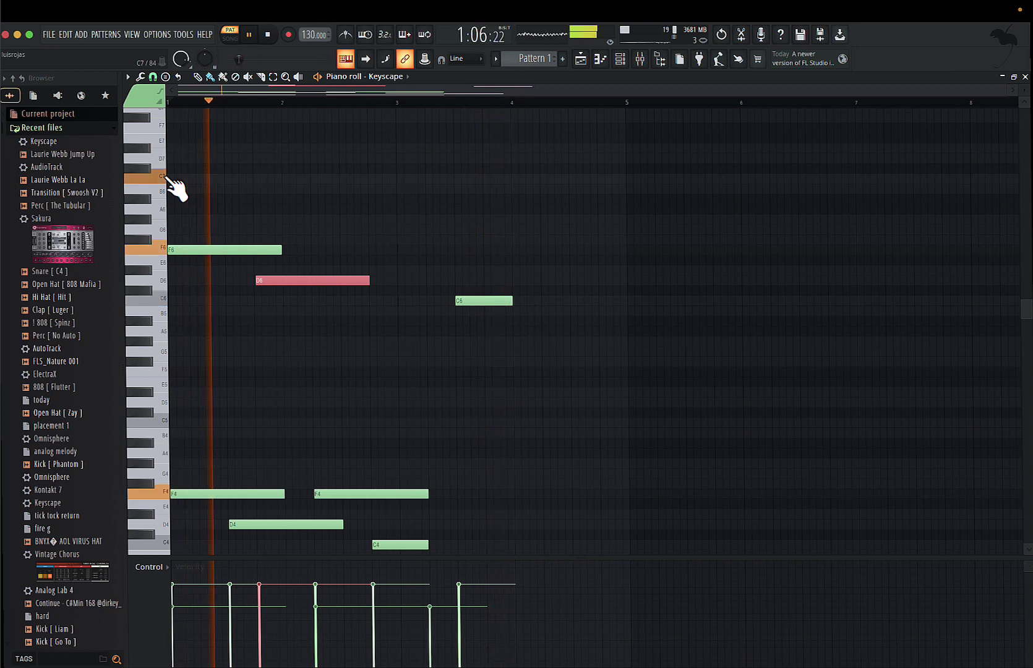
left_click(206, 180)
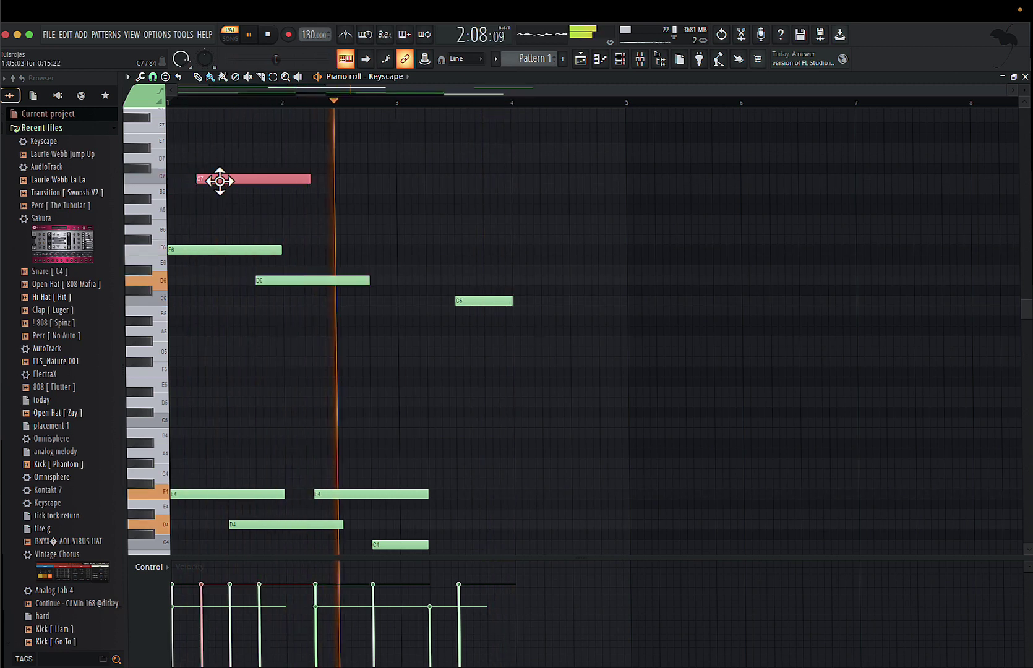
scroll(232, 230, "down", 2)
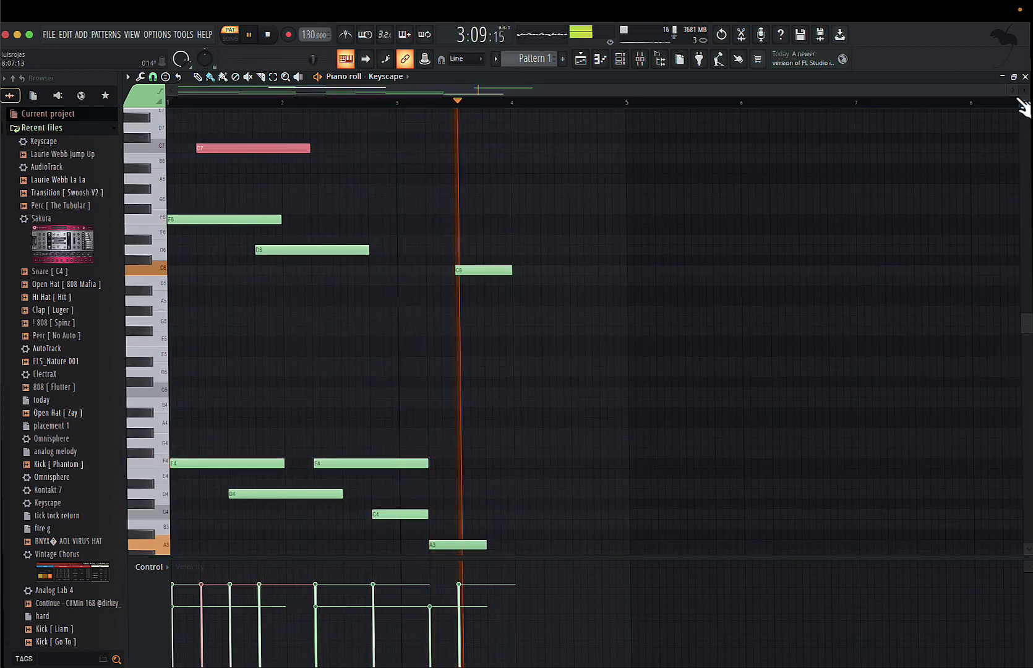
left_click_drag(1023, 93, 1024, 59)
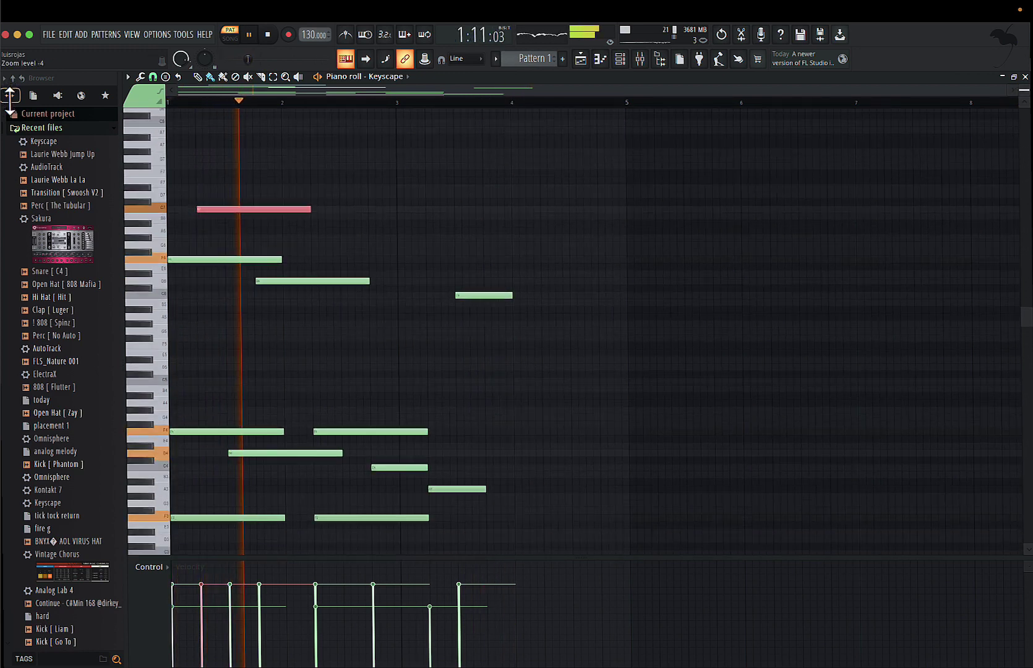